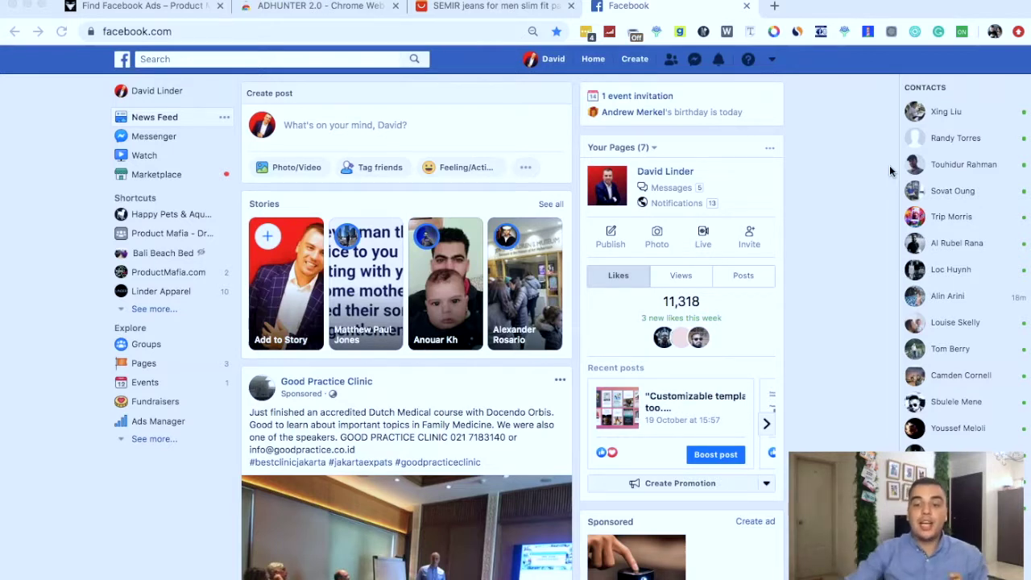
Browse the sponsored posts in the Facebook news feed and compare their reactions, comments and shares.
scroll(490, 302, down, 4)
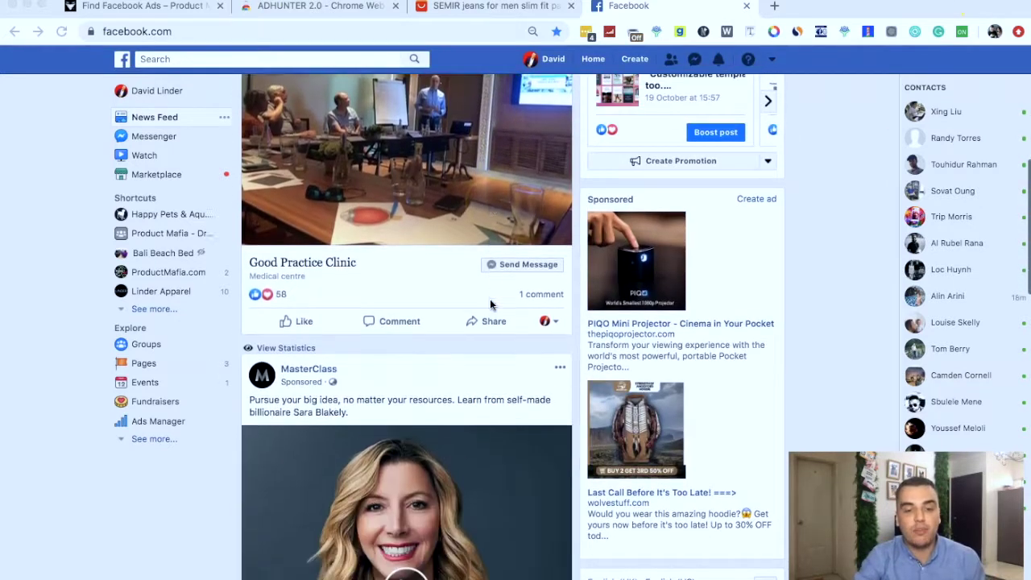
scroll(490, 303, down, 4)
scroll(490, 303, up, 2)
scroll(490, 303, down, 2)
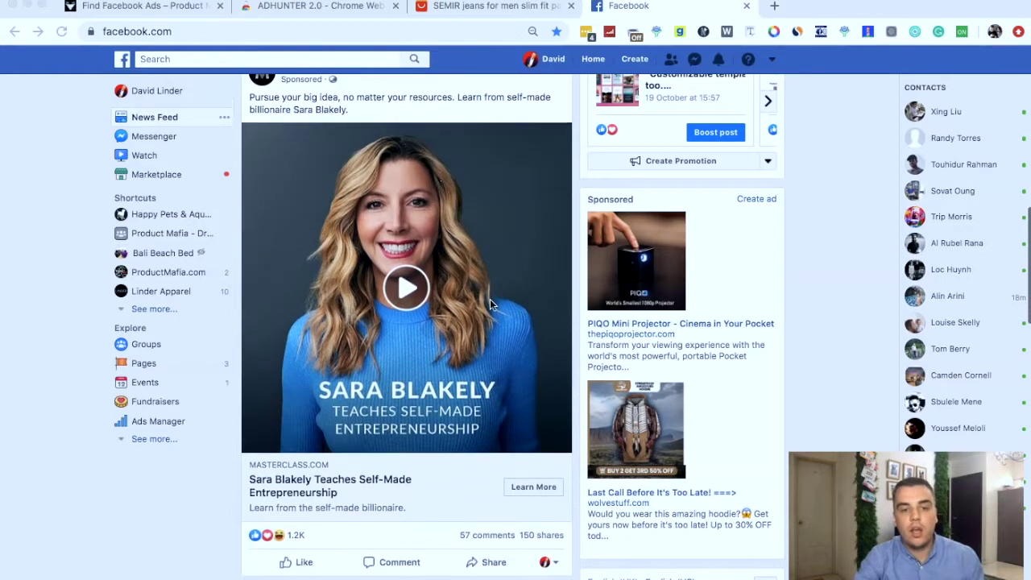
scroll(490, 304, down, 8)
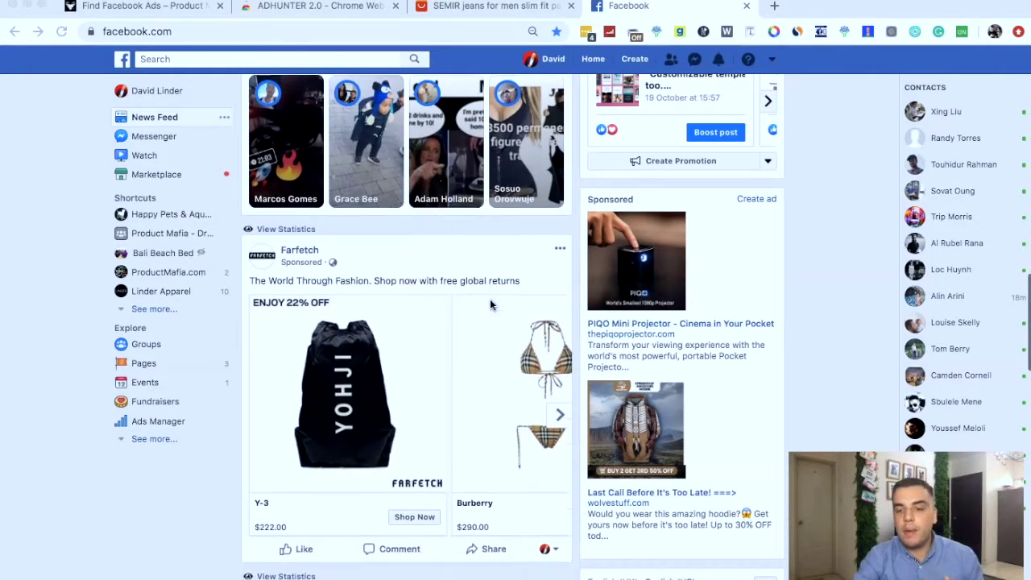
scroll(490, 305, down, 5)
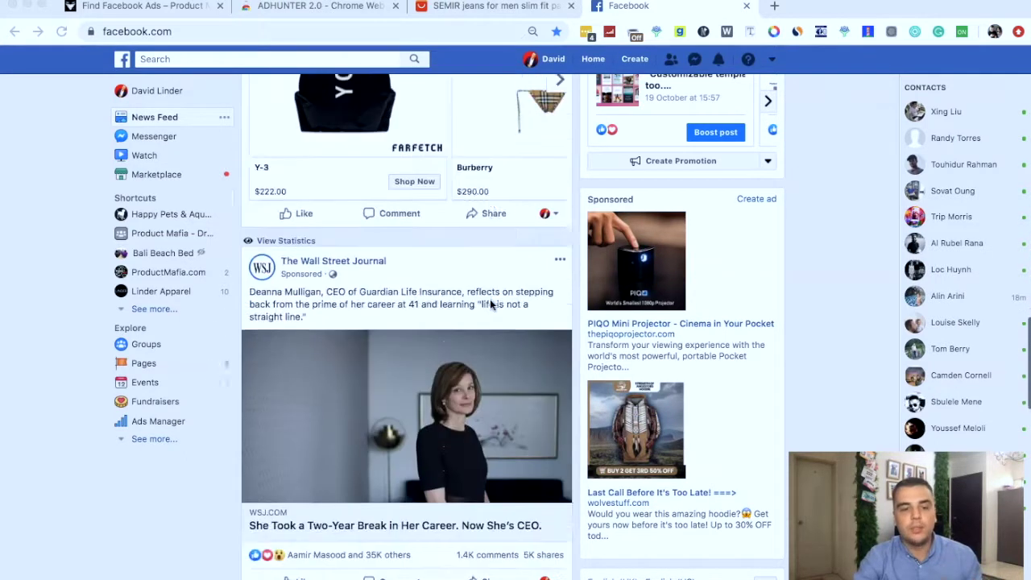
scroll(490, 304, down, 2)
scroll(490, 304, down, 4)
scroll(490, 305, down, 2)
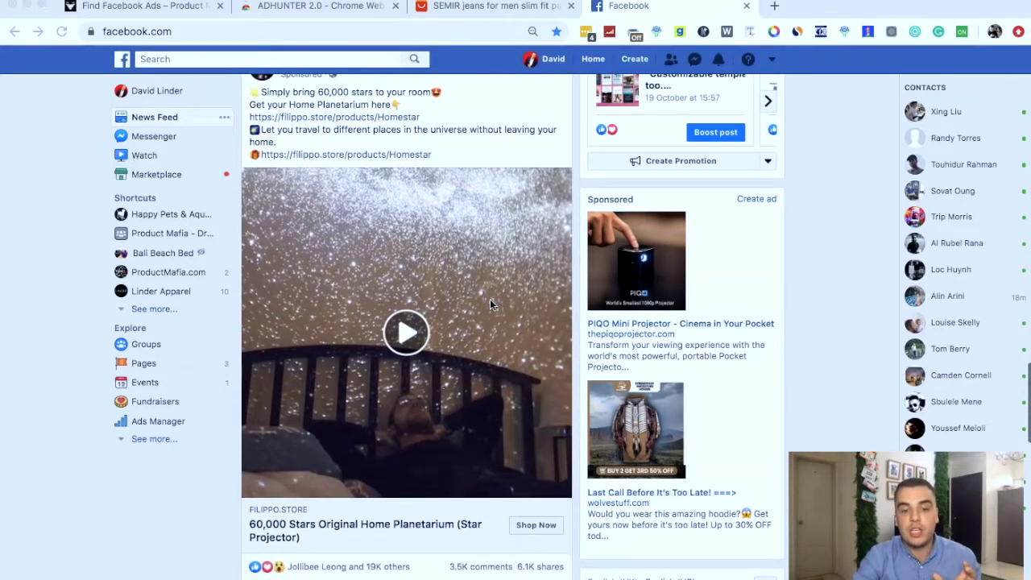
scroll(490, 305, up, 2)
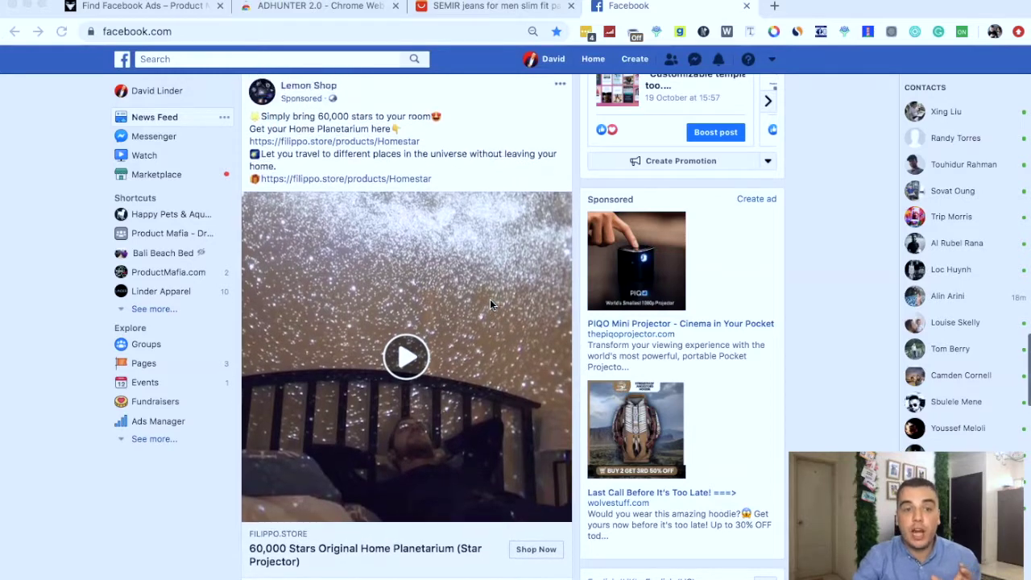
scroll(490, 304, up, 12)
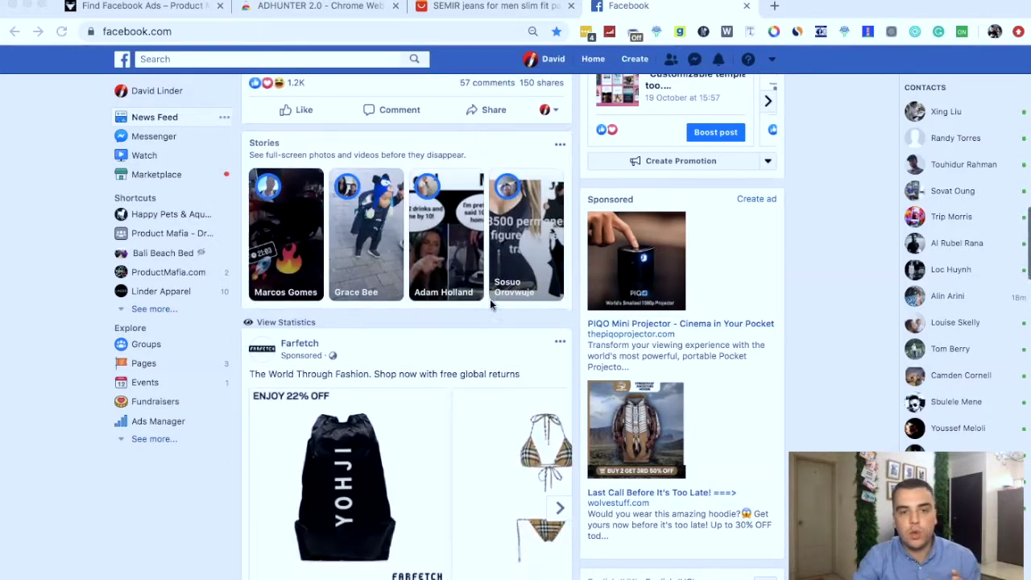
scroll(490, 304, up, 2)
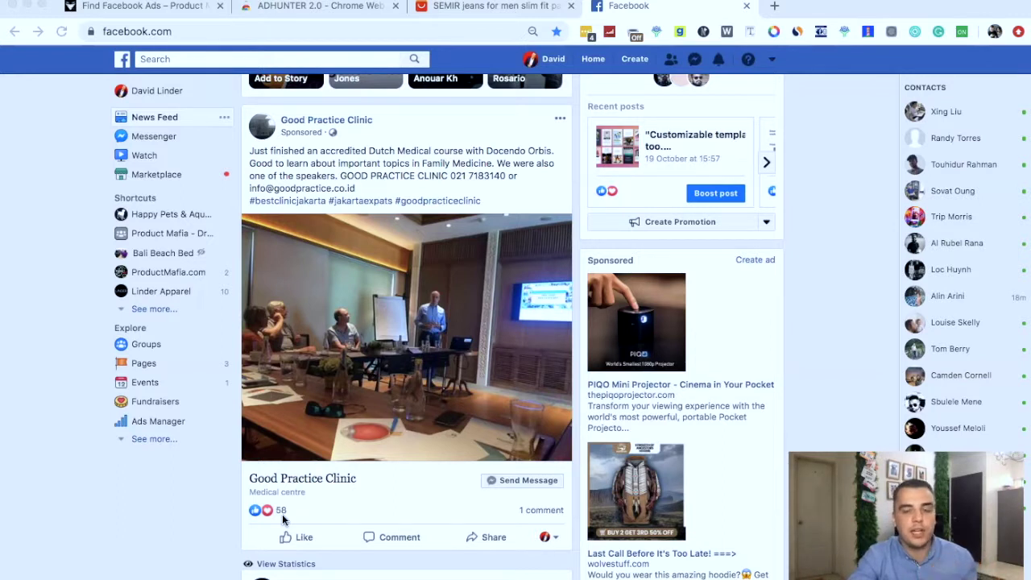
scroll(282, 518, down, 20)
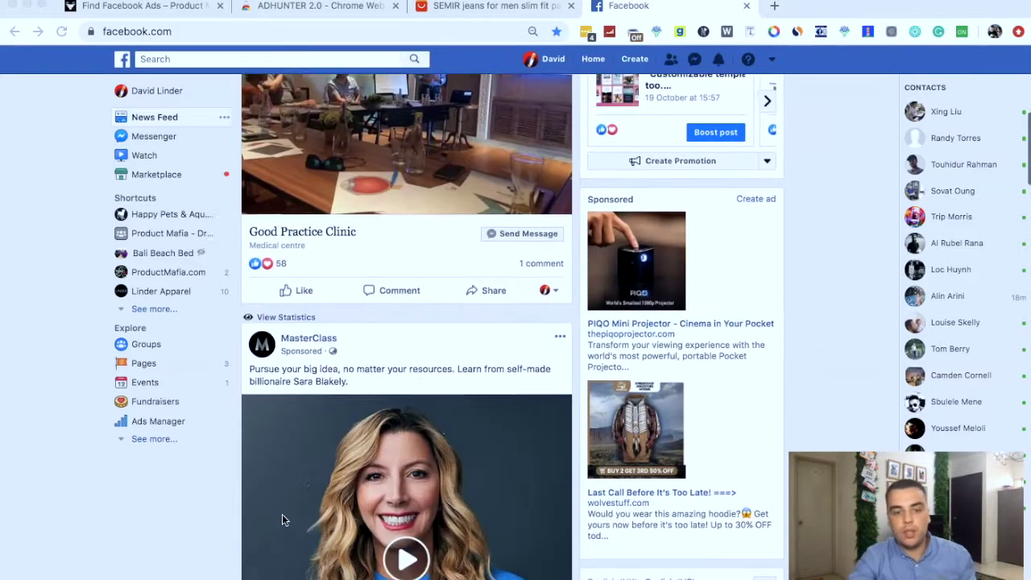
scroll(282, 514, down, 6)
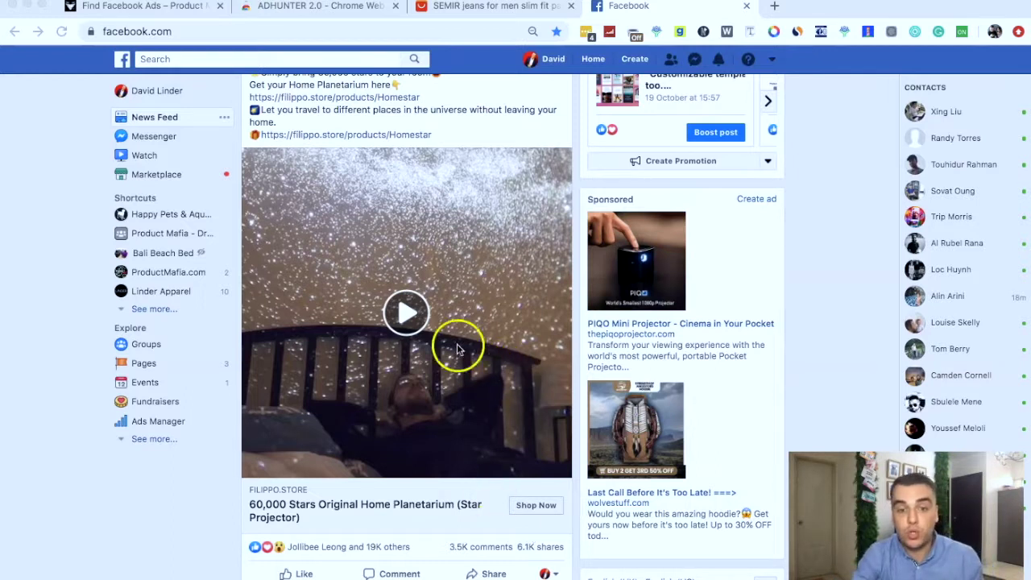
Play the 60,000 Stars Original Home Planetarium video ad and copy its video URL.
click(405, 311)
click(459, 299)
click(394, 299)
click(383, 223)
click(373, 188)
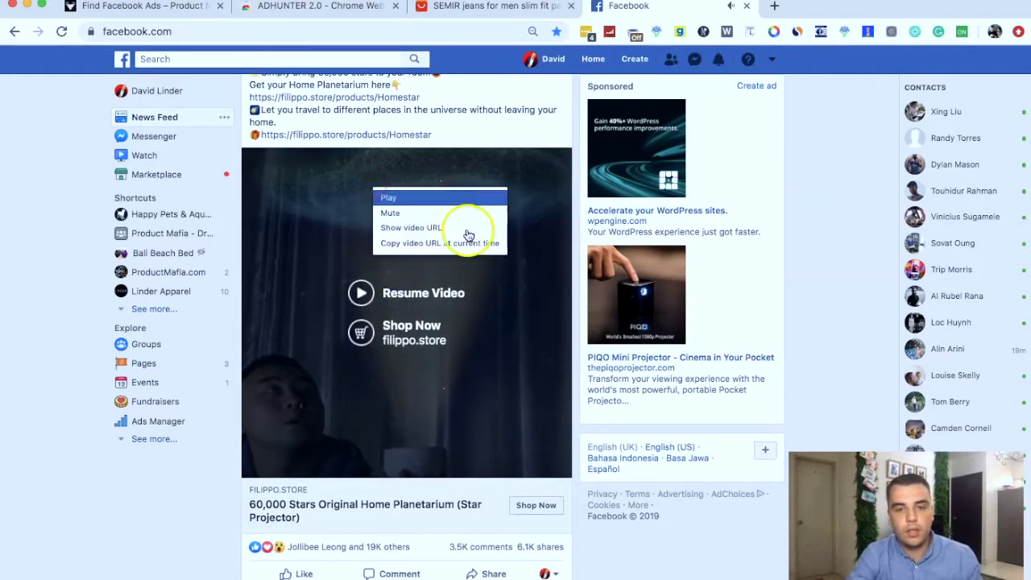
click(456, 233)
click(417, 164)
key(super+c)
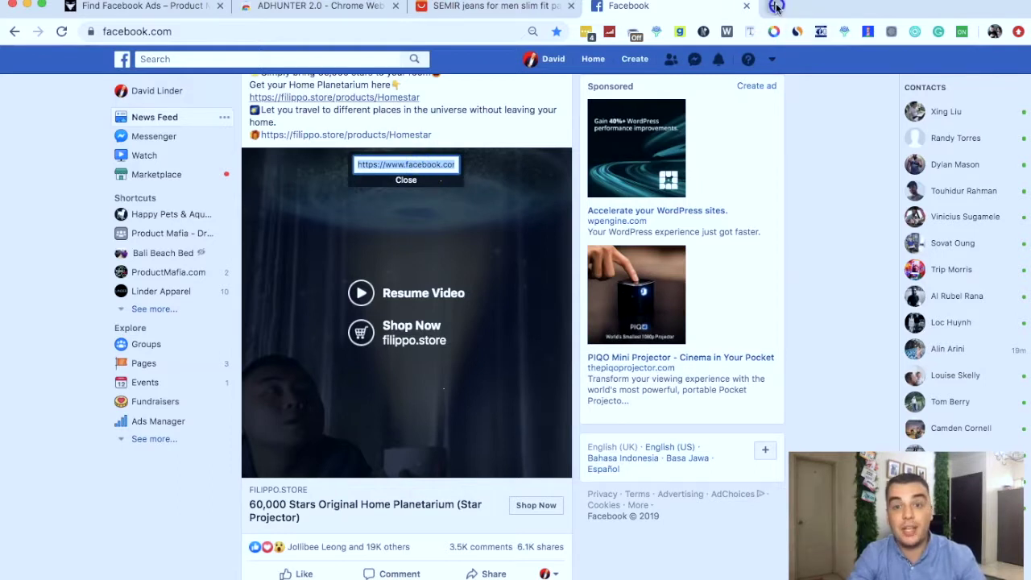
Open the copied video URL in a new browser tab, go to the video's full page and pause playback there.
click(774, 6)
key(super+v)
key(Return)
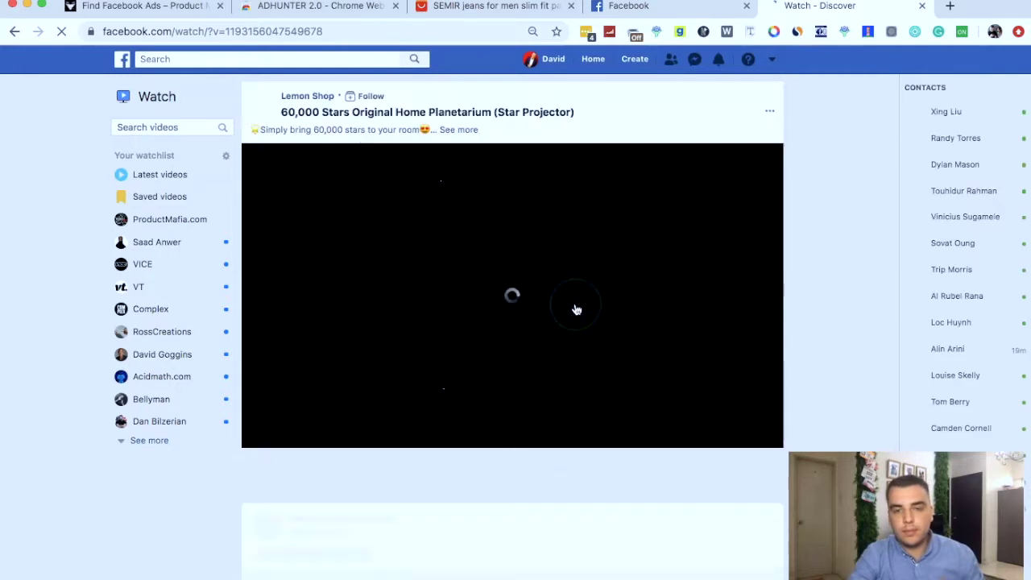
scroll(396, 207, down, 1)
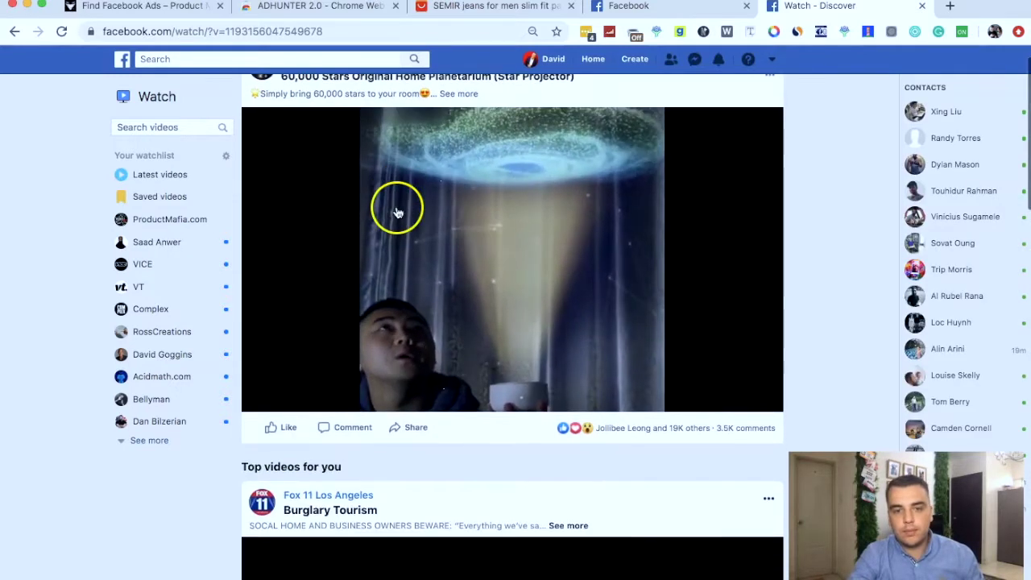
click(407, 322)
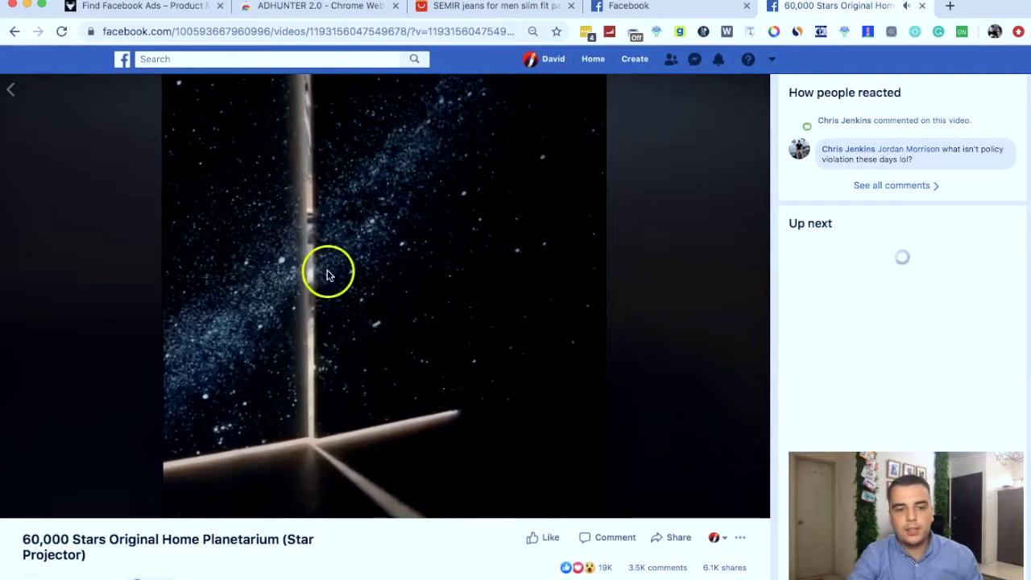
scroll(327, 278, down, 3)
click(326, 278)
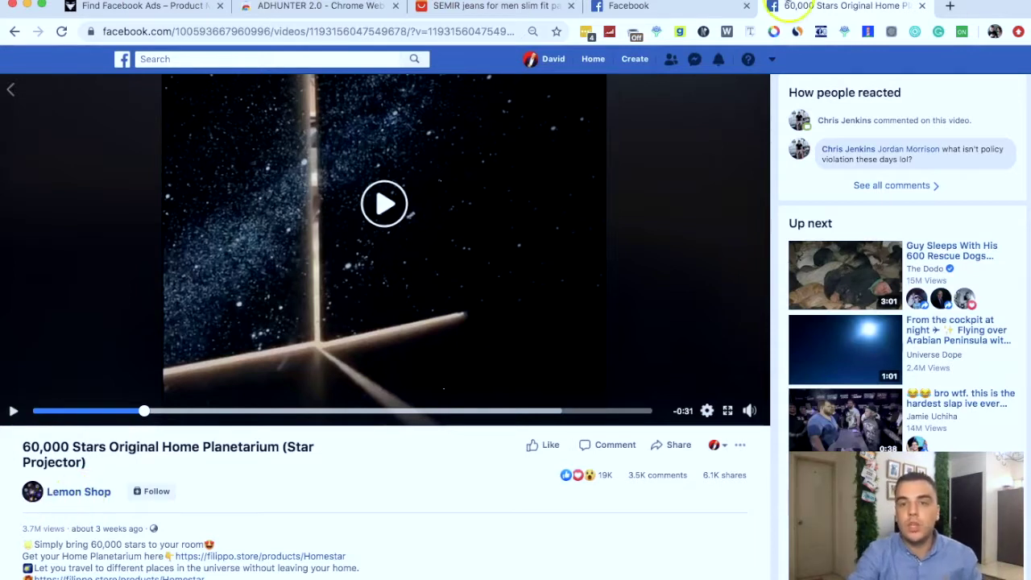
Return to the news feed, open the Ad Hunter 2.0 filter settings and examine the engagement on the sponsored ads.
click(701, 8)
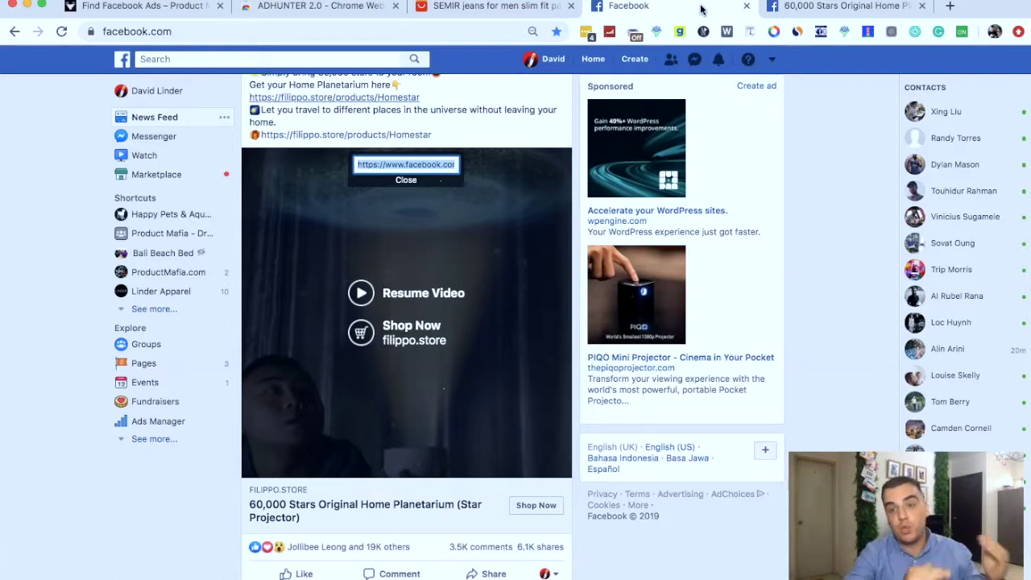
click(962, 33)
scroll(545, 286, down, 5)
scroll(545, 286, down, 15)
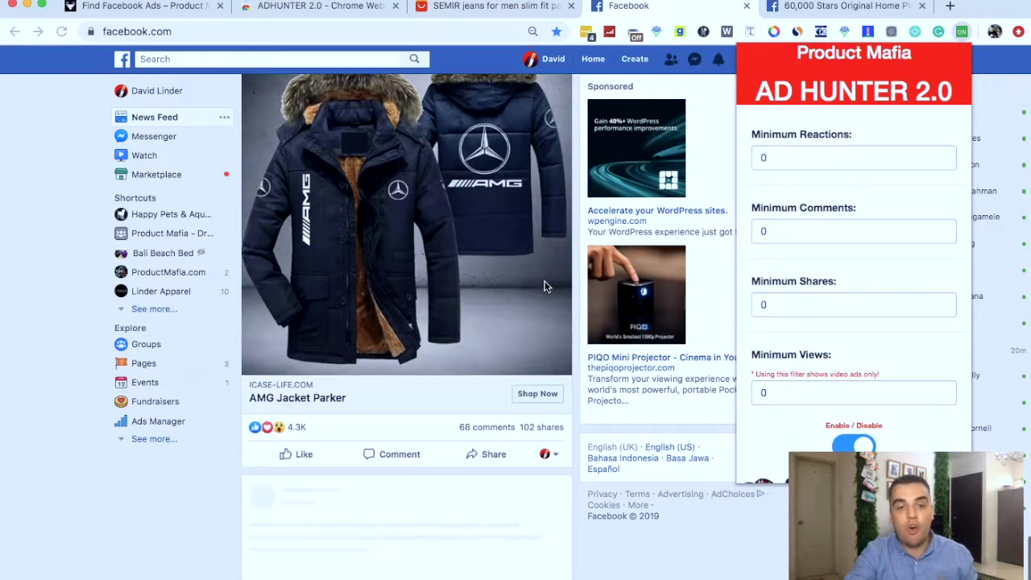
scroll(544, 286, down, 1)
scroll(545, 286, down, 2)
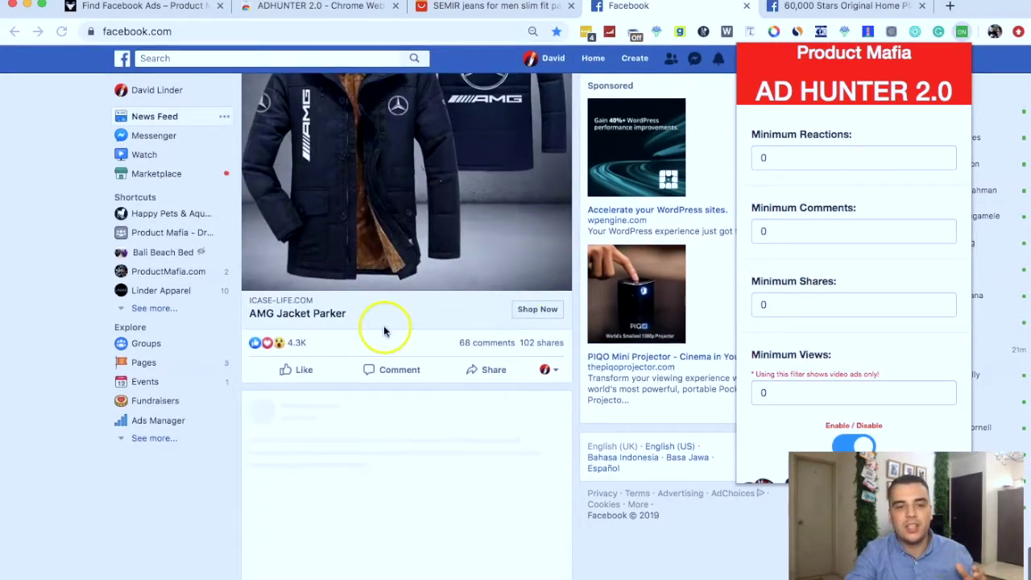
scroll(292, 349, down, 4)
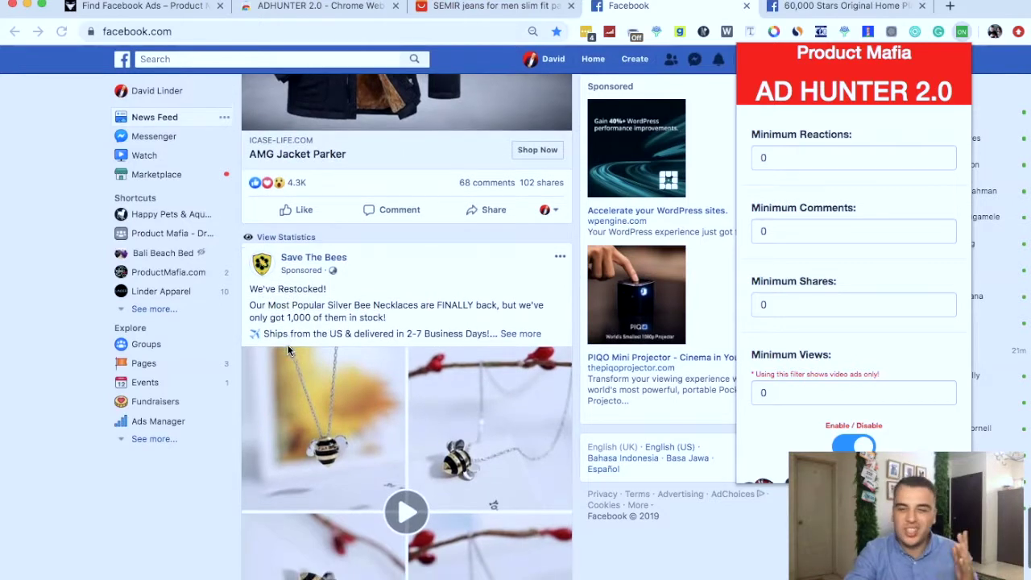
scroll(289, 350, down, 4)
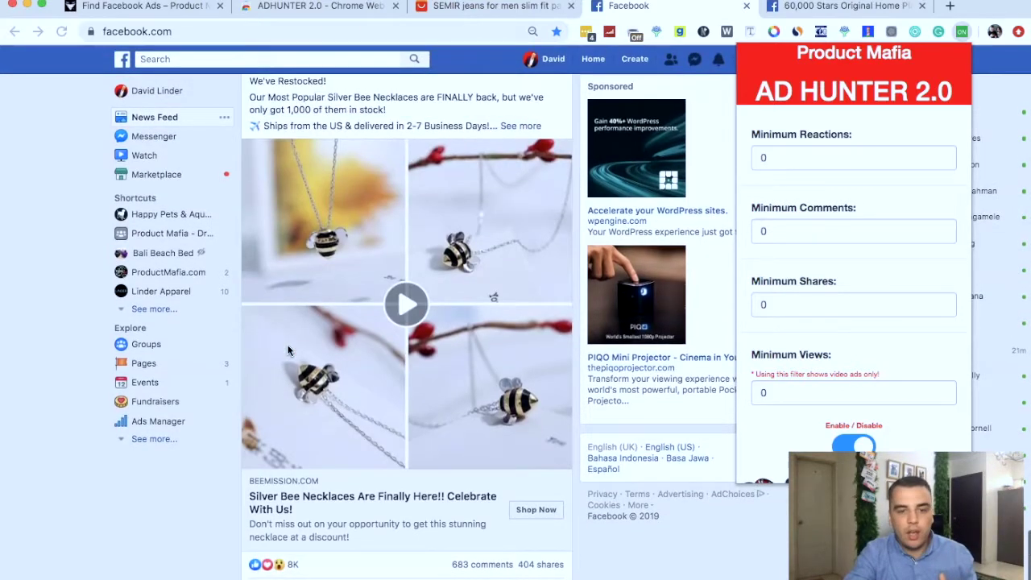
scroll(324, 541, down, 1)
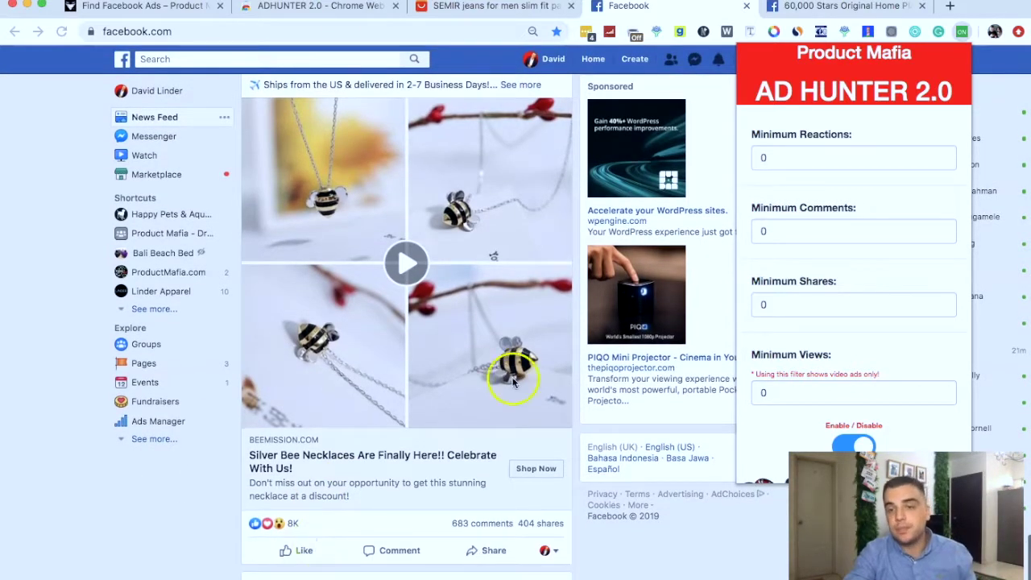
scroll(747, 295, down, 3)
scroll(534, 253, down, 6)
scroll(814, 236, up, 5)
Set Ad Hunter's minimum reactions filter to 1000 and reopen the filter settings.
click(783, 159)
text(1000)
click(963, 32)
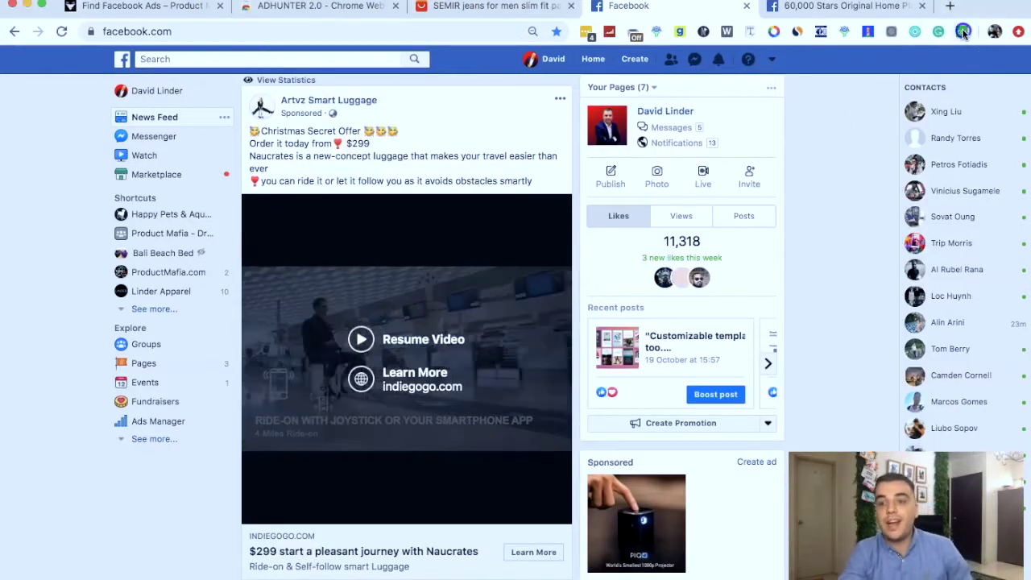
click(963, 32)
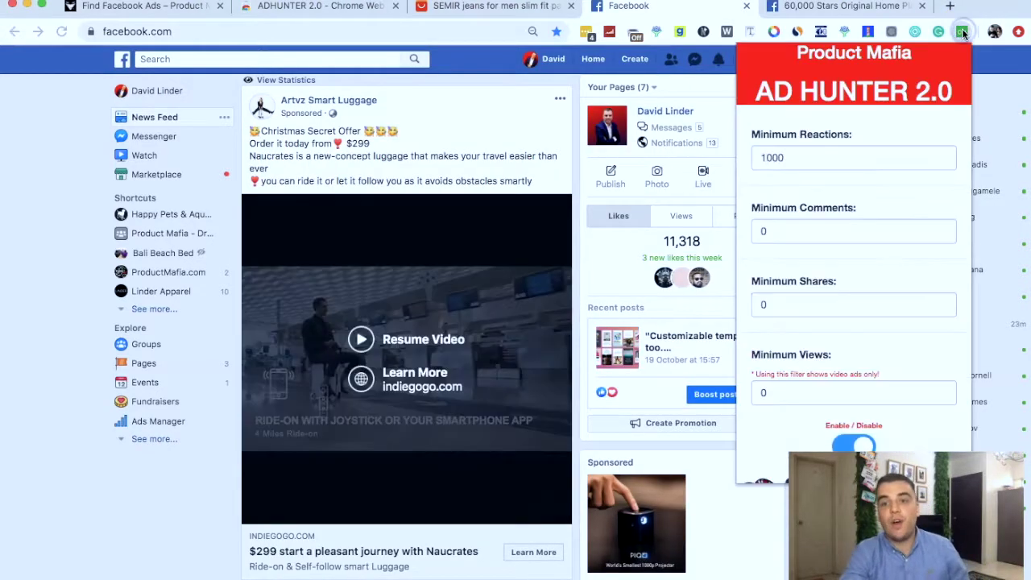
Clear the minimum reactions value, look over the remaining filters and enter 1000 for minimum reactions again.
click(799, 159)
double_click(798, 158)
key(BackSpace)
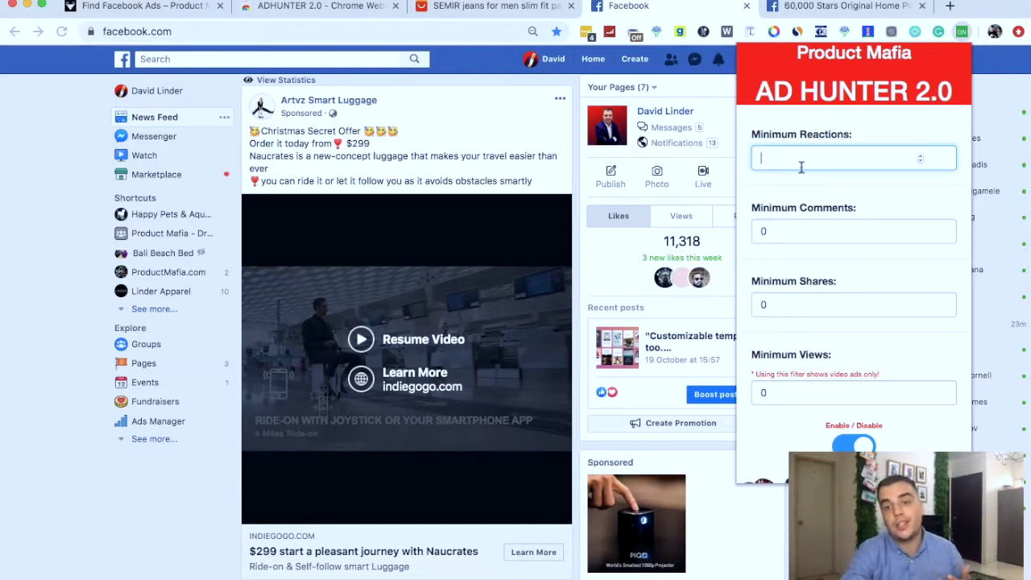
click(767, 143)
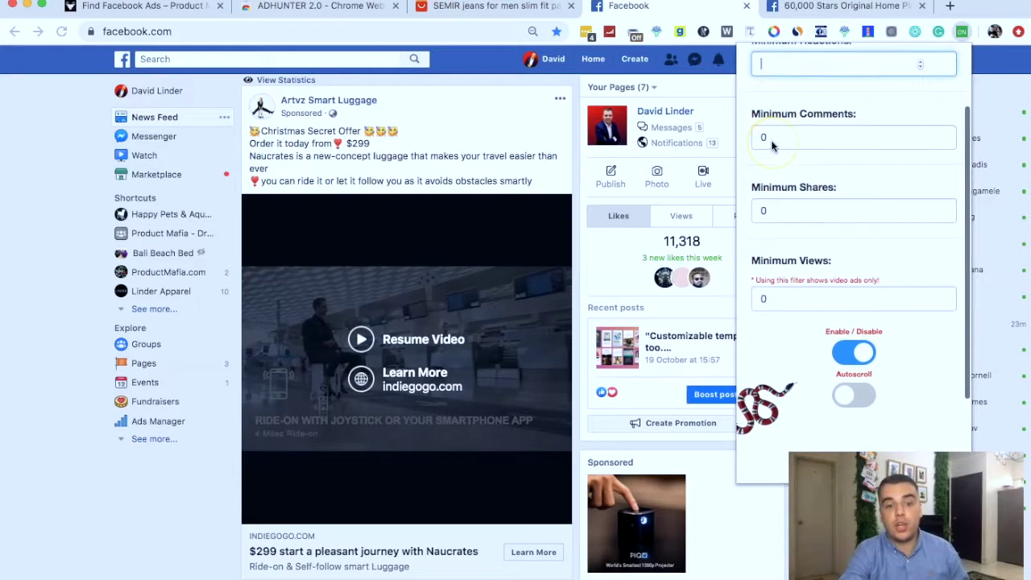
scroll(481, 350, down, 2)
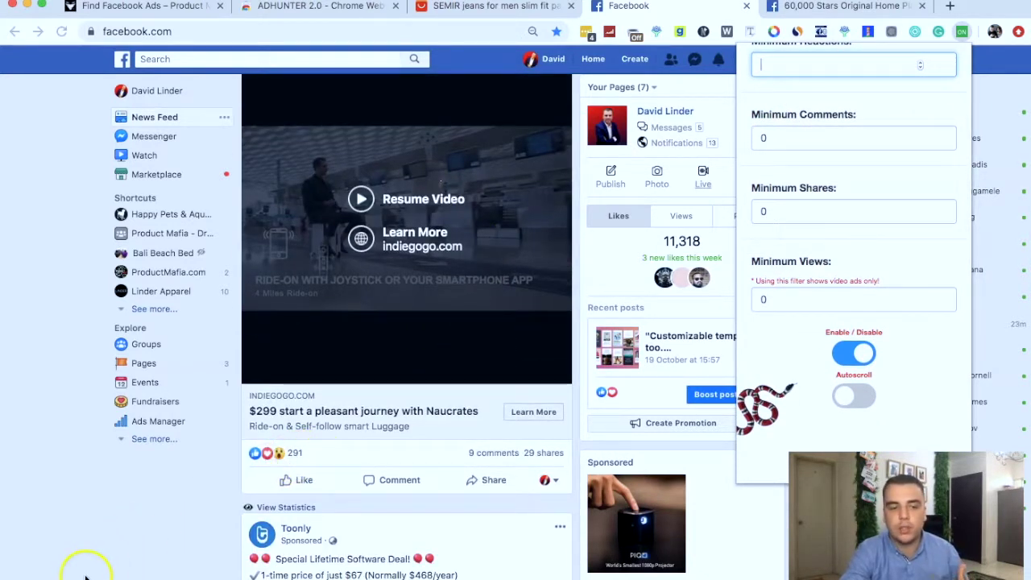
scroll(839, 210, up, 2)
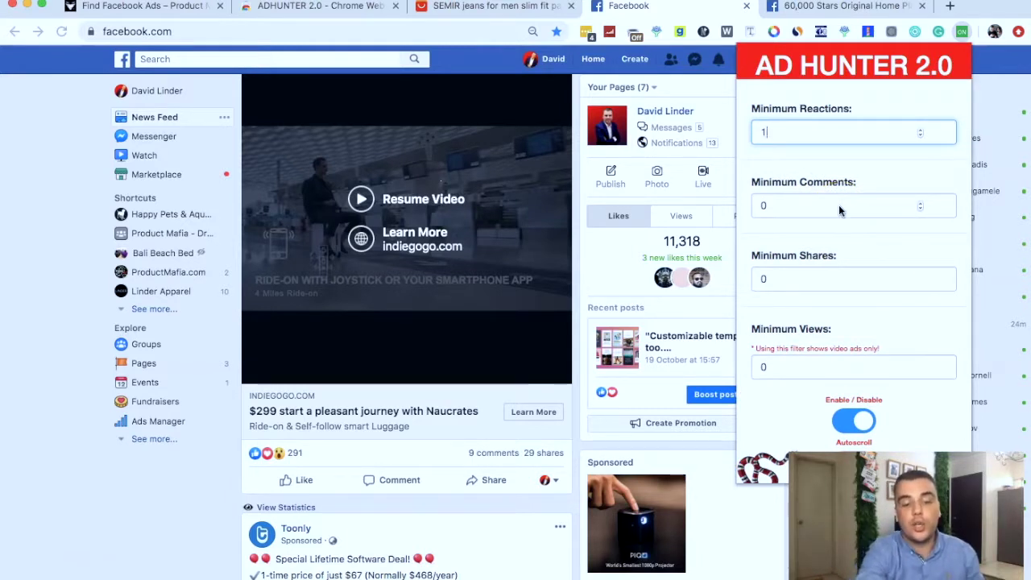
text(000)
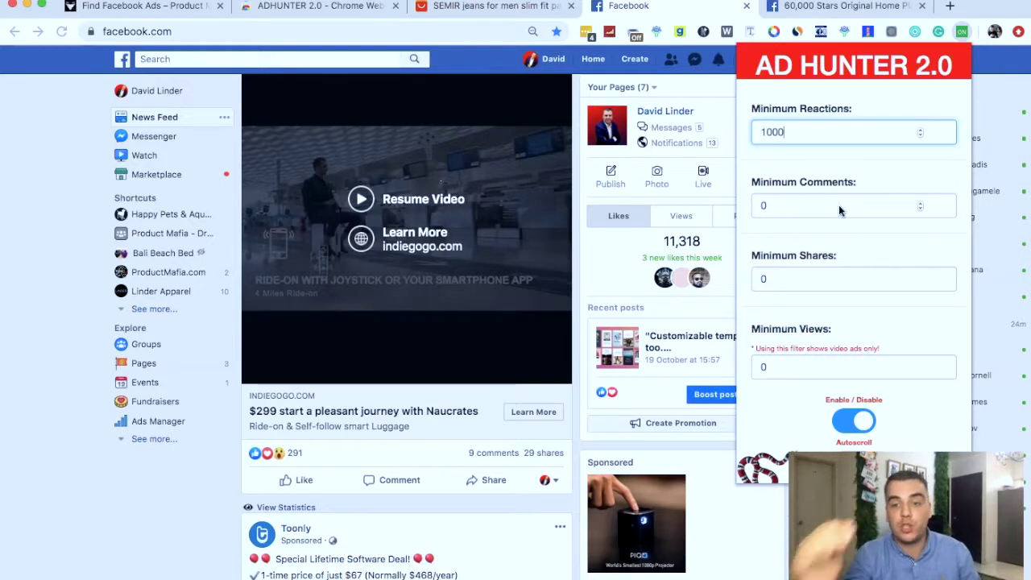
Clear the minimum reactions filter so that it is empty.
key(BackSpace)
key(BackSpace)
key(BackSpace)
key(BackSpace)
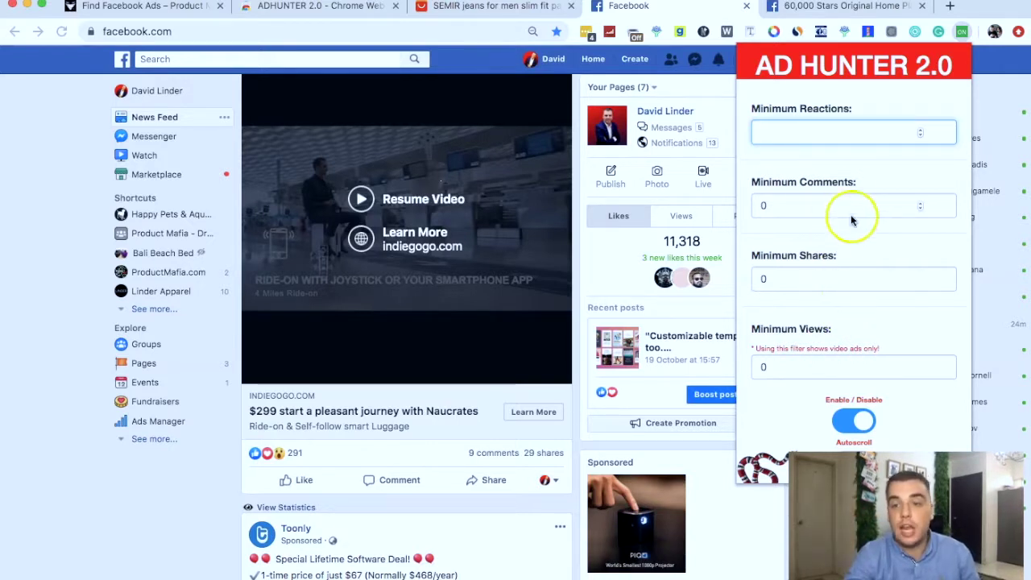
Compare the comment counts of the feed ads and set the minimum comments filter to 100.
click(848, 197)
double_click(848, 196)
scroll(427, 568, down, 5)
scroll(428, 534, up, 4)
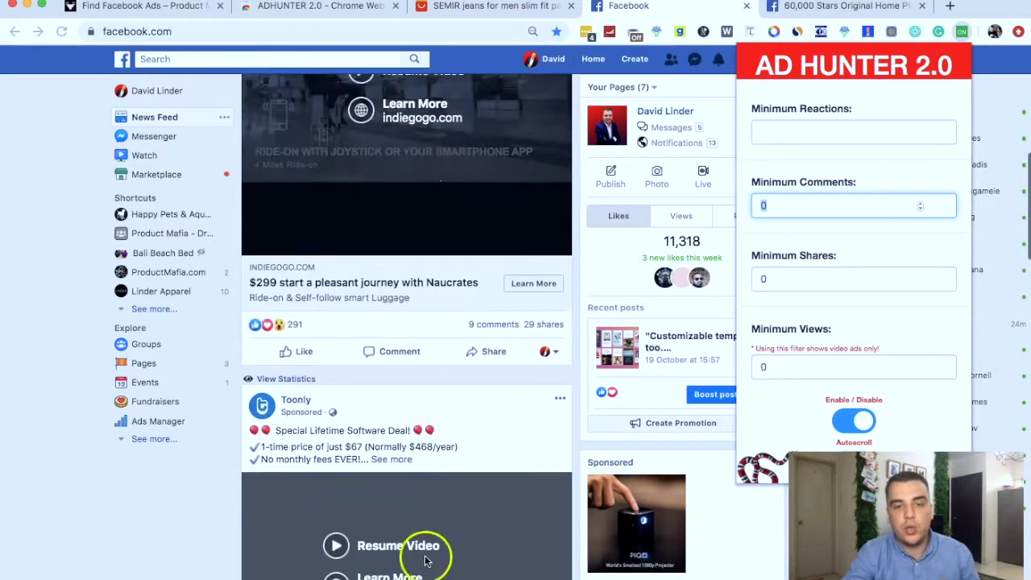
scroll(490, 339, down, 5)
scroll(491, 338, down, 3)
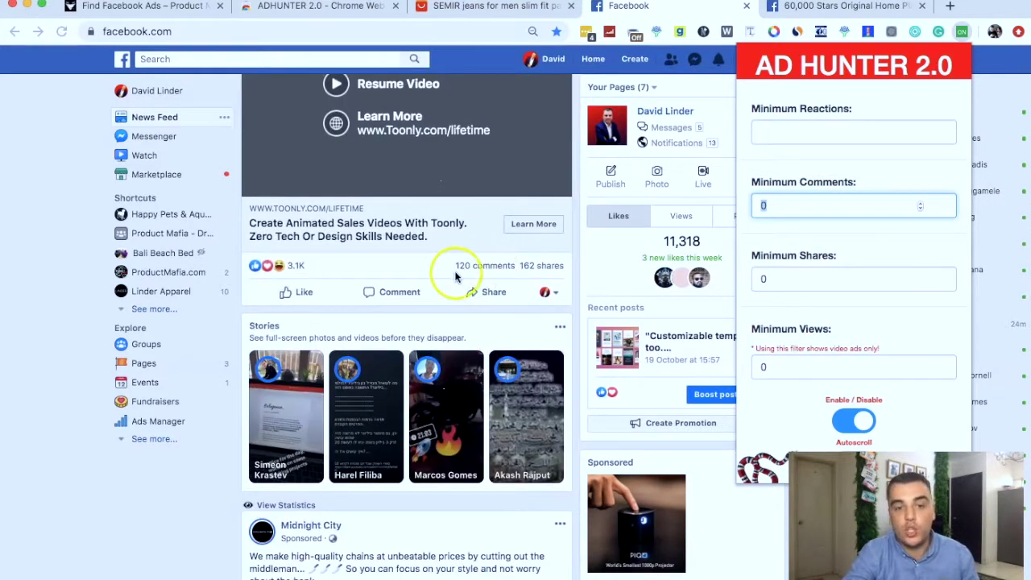
scroll(440, 273, up, 3)
scroll(439, 275, up, 1)
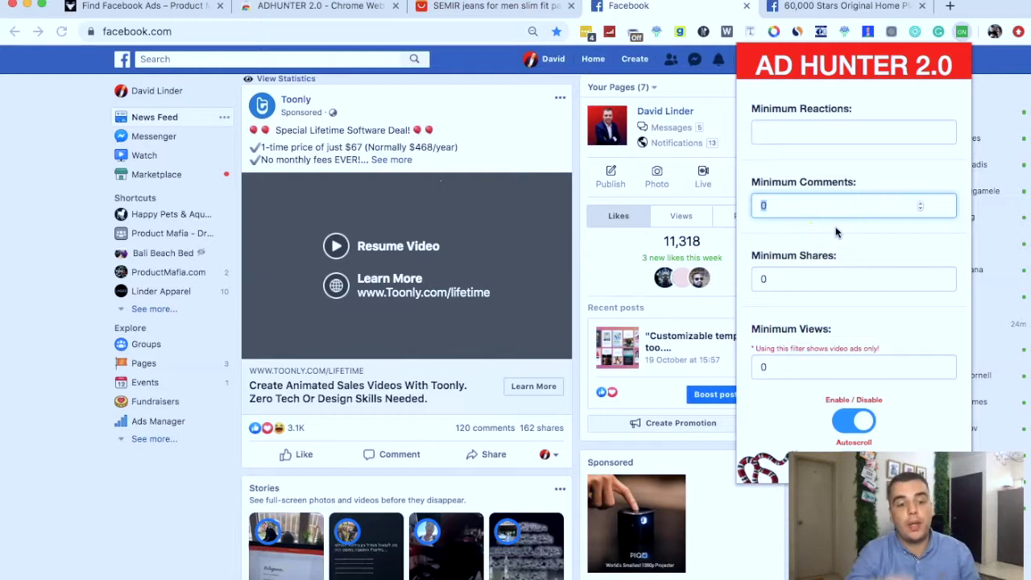
text(100)
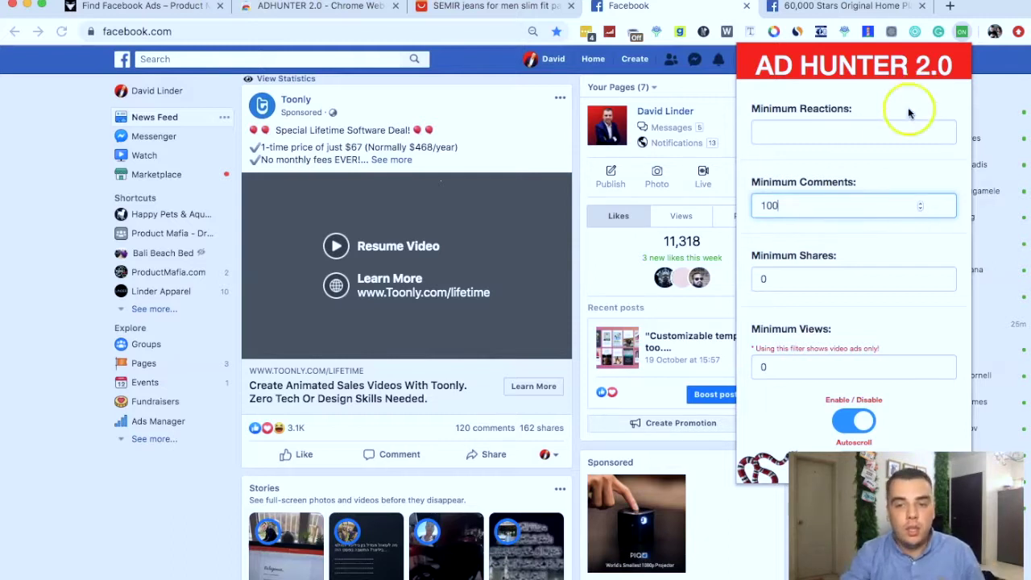
Reset the minimum comments filter to 0 and open the minimum shares filter for editing.
double_click(774, 208)
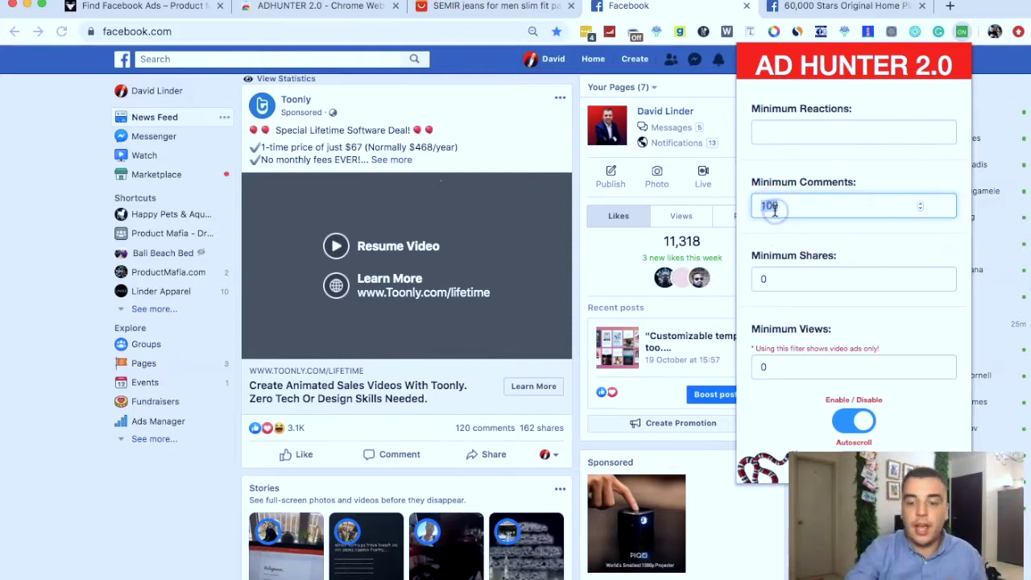
text(0)
click(771, 280)
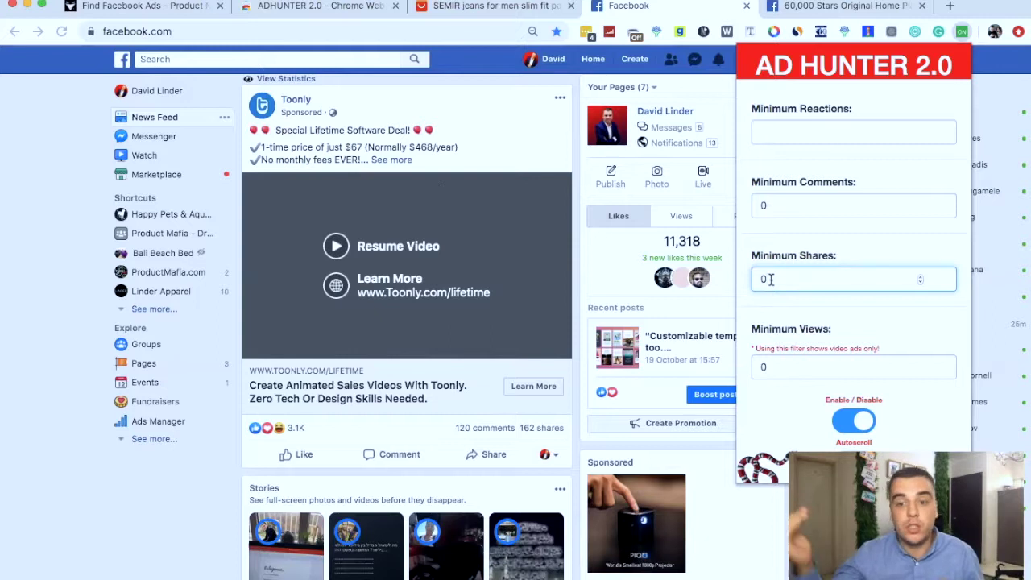
Open the minimum views filter for editing and examine which feed ads are videos and which are image carousels.
scroll(768, 343, down, 2)
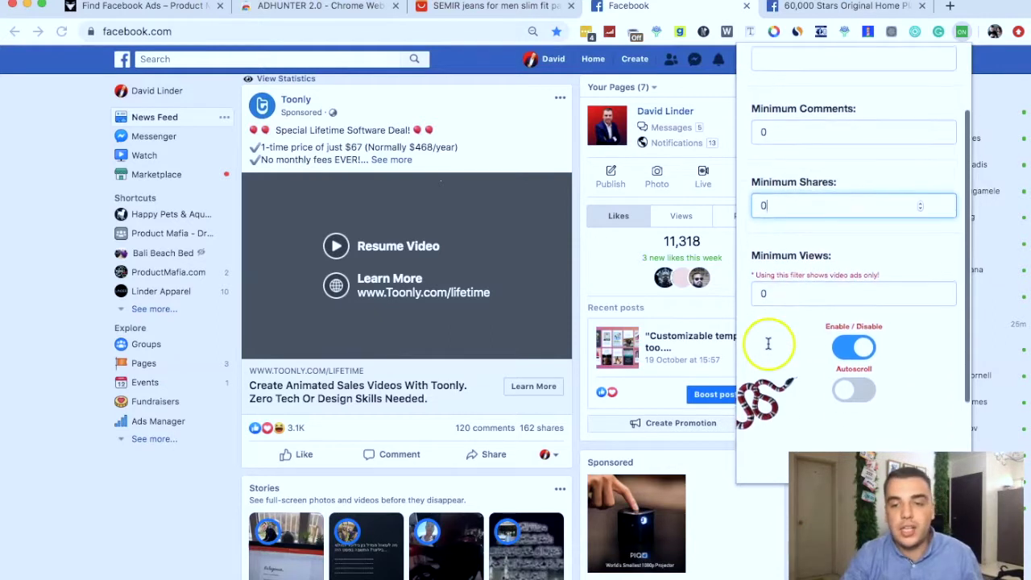
double_click(783, 293)
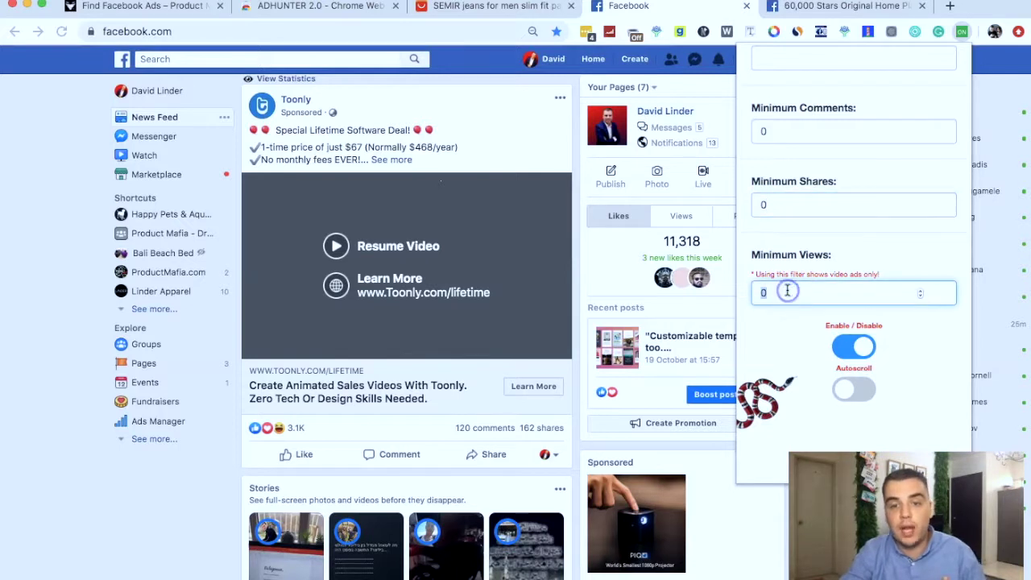
scroll(504, 318, down, 10)
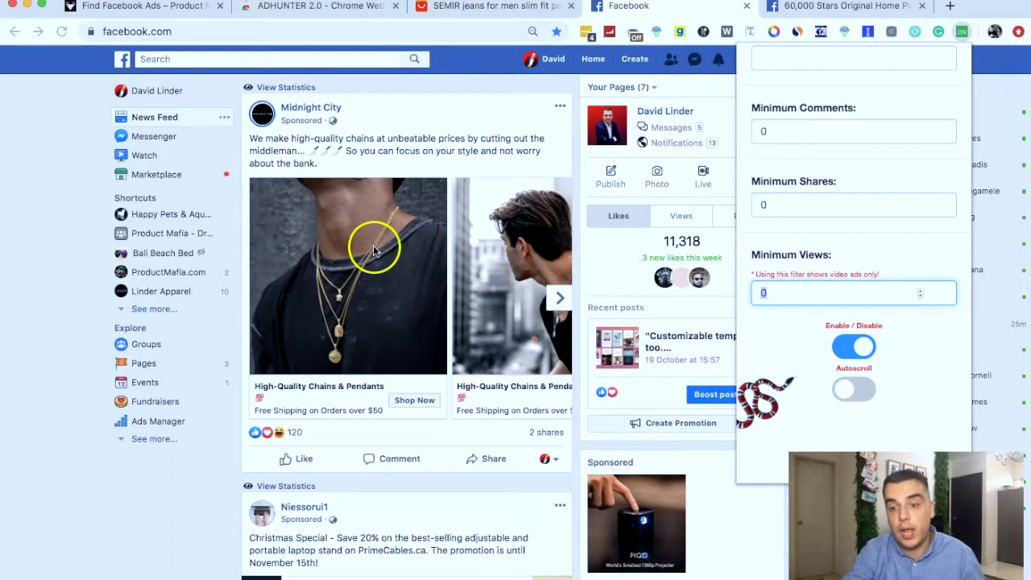
scroll(475, 365, down, 10)
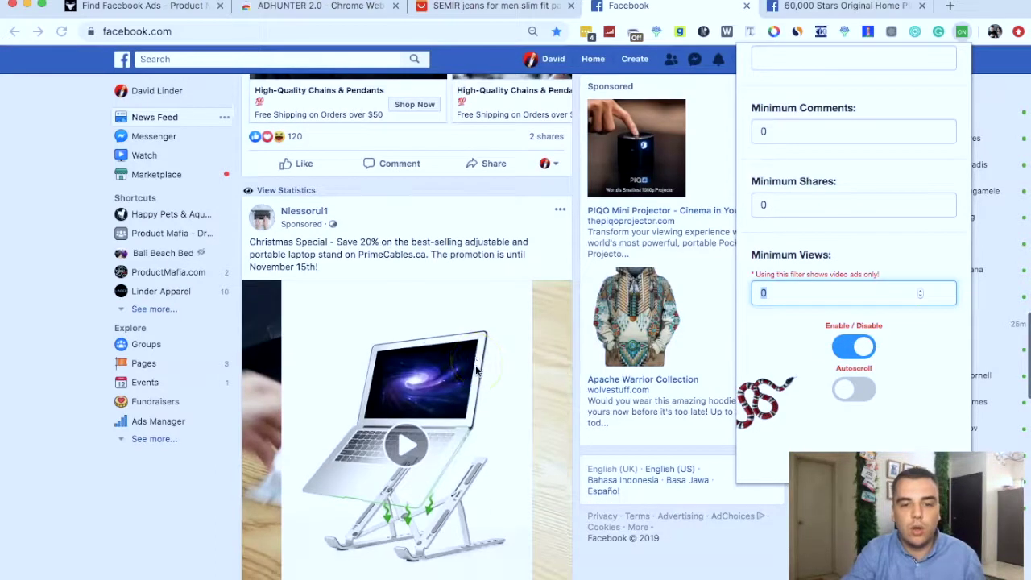